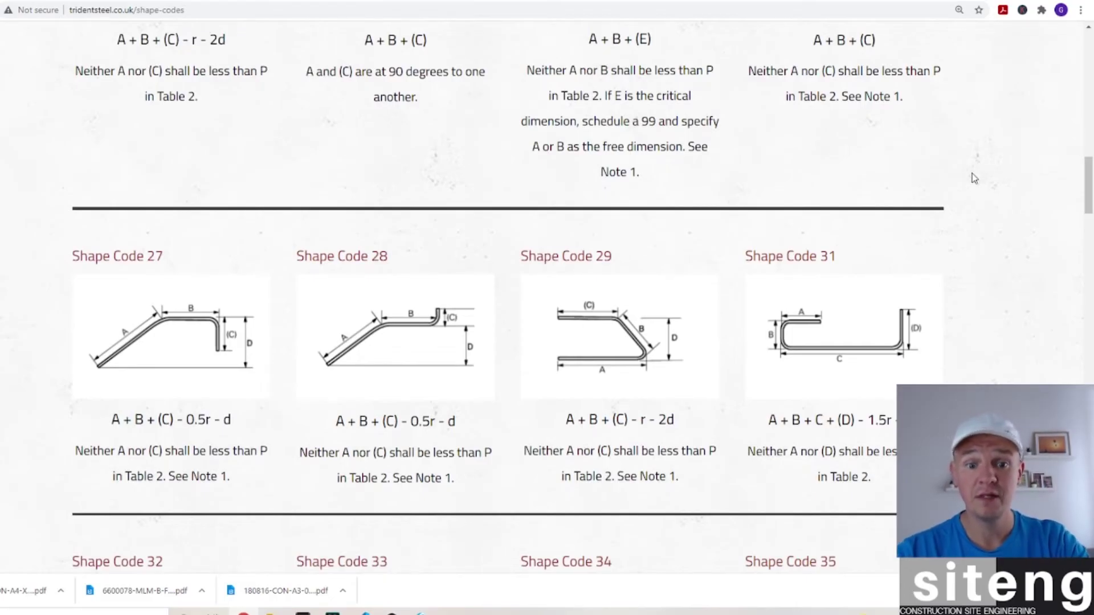
# Browse the Trident Steel shape codes down to Shape Code 75, then return to Shape Codes 00–13
pyautogui.scroll(-3, 972, 173)
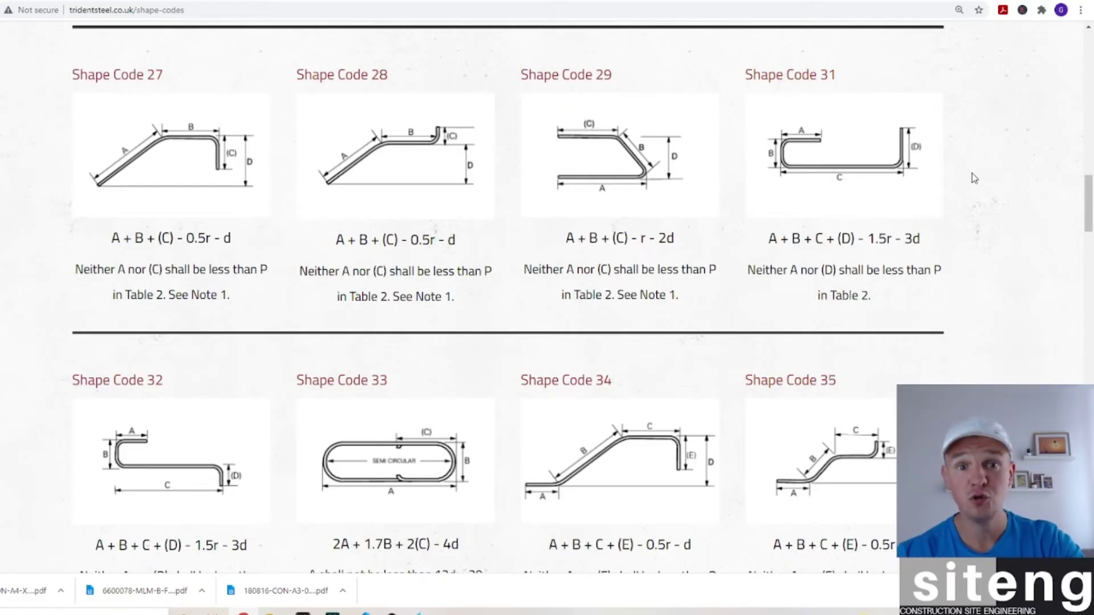
pyautogui.scroll(-8, 969, 183)
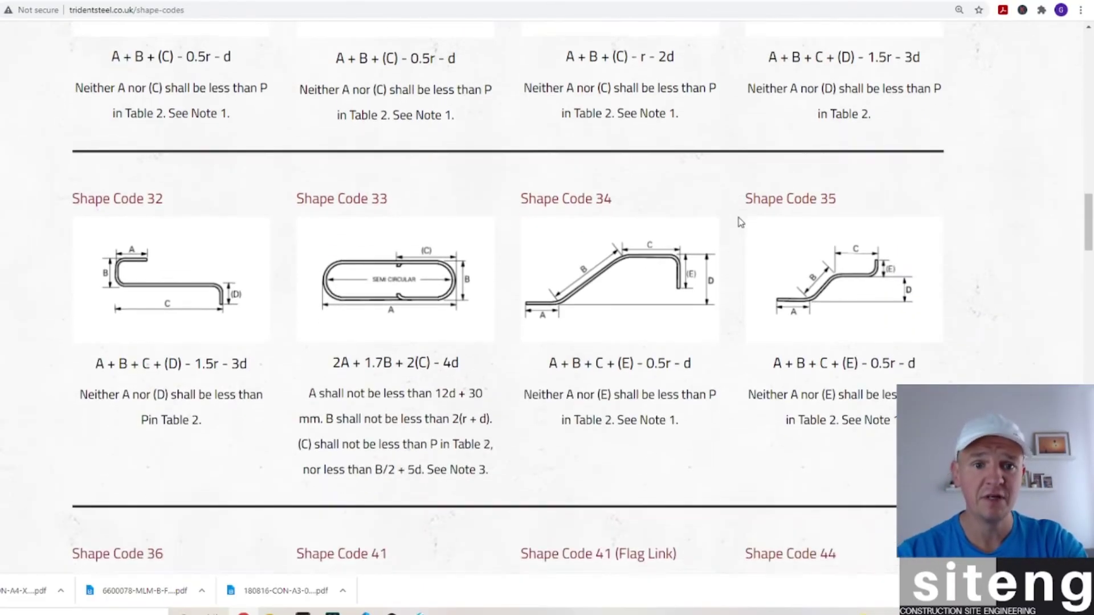
pyautogui.scroll(-1, 736, 174)
pyautogui.scroll(-4, 736, 173)
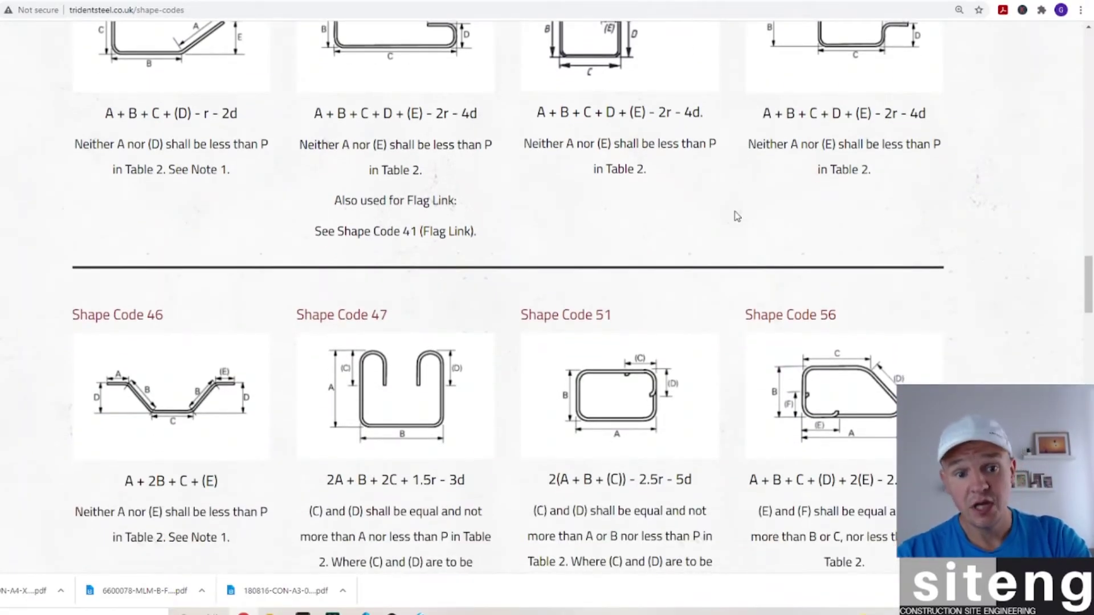
pyautogui.scroll(-7, 736, 216)
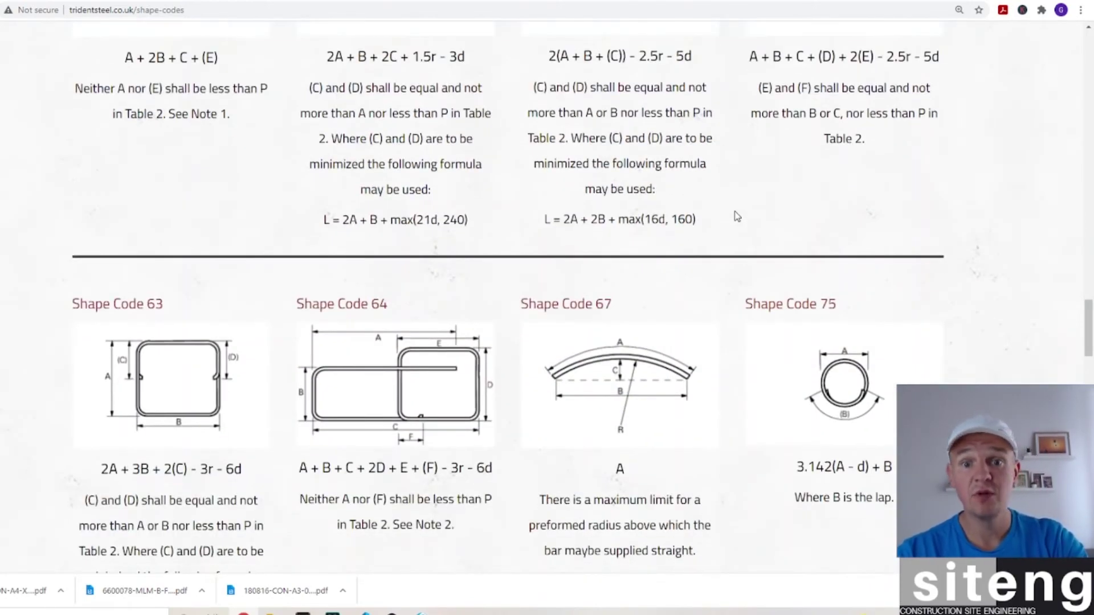
pyautogui.scroll(20, 737, 217)
pyautogui.scroll(10, 735, 217)
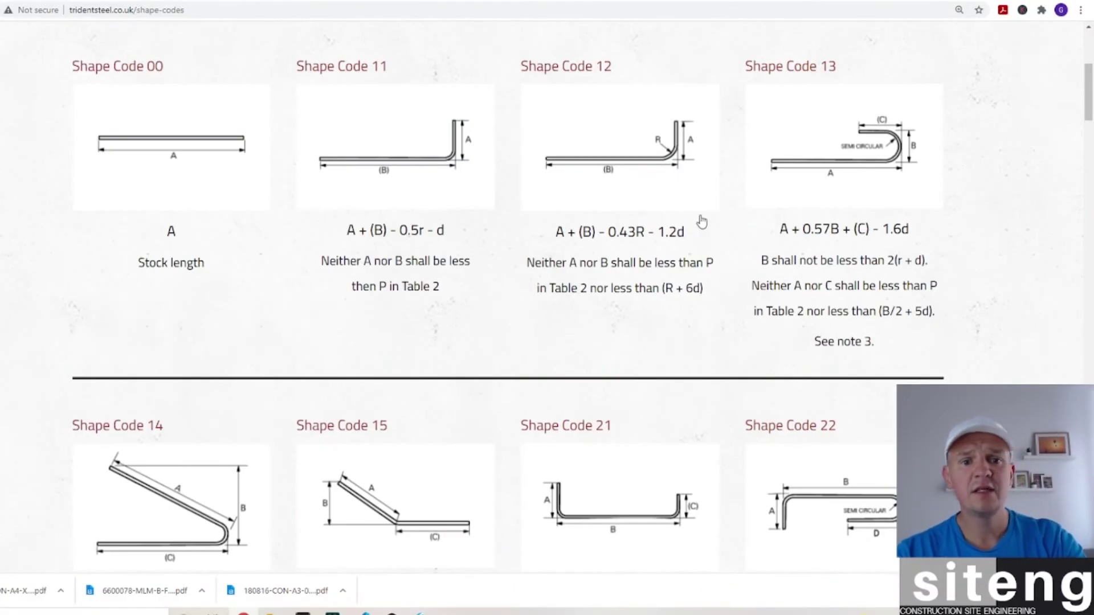
# Scroll through the bending formulas for Shape Codes 14–31
pyautogui.scroll(-3, 707, 221)
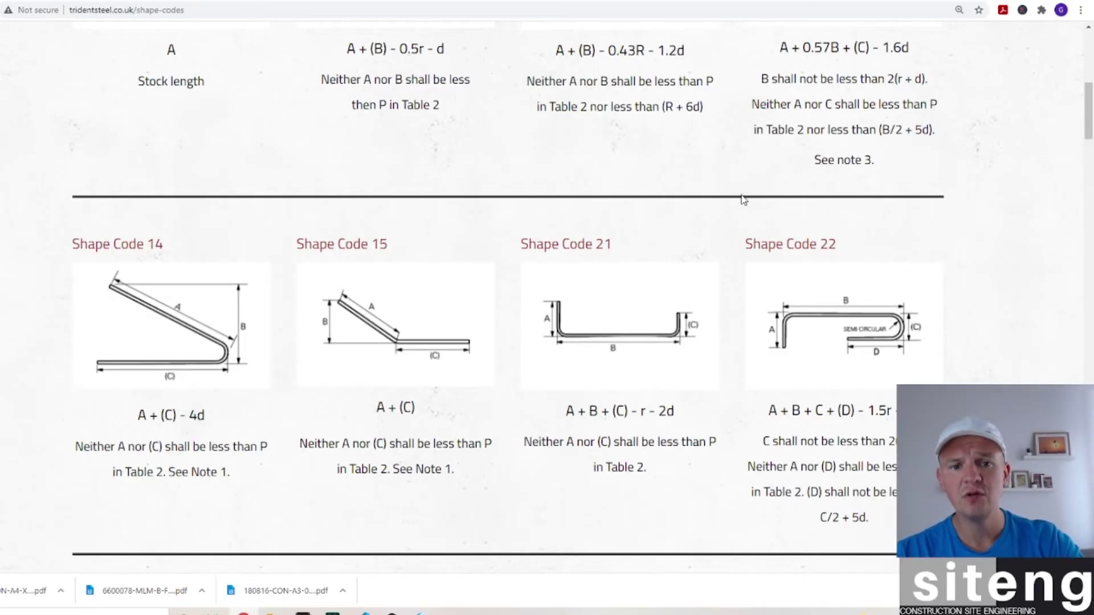
pyautogui.scroll(-1, 738, 245)
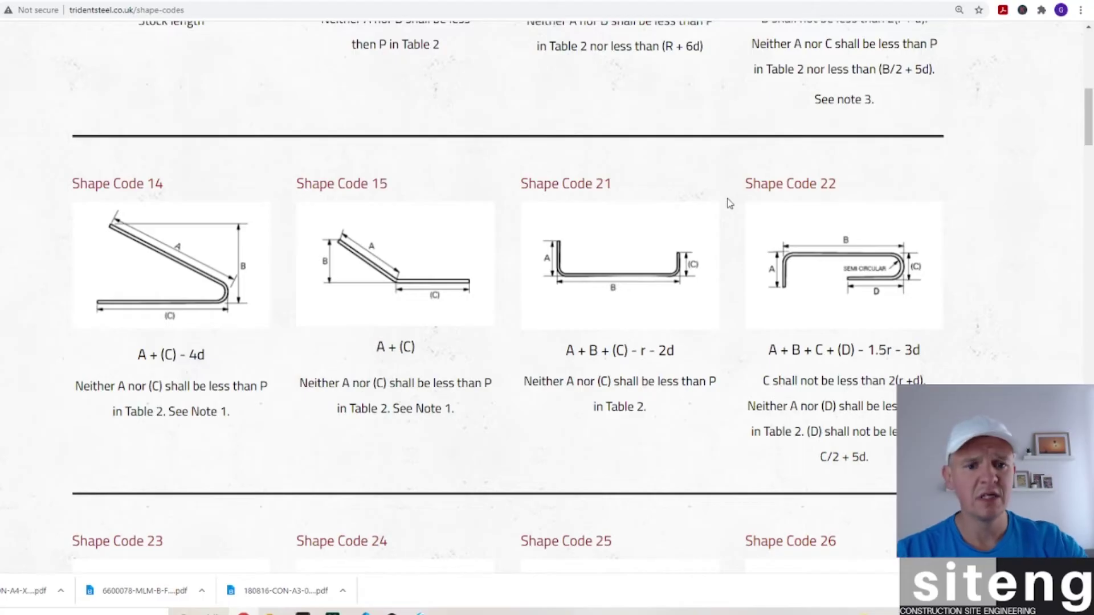
pyautogui.scroll(-5, 729, 204)
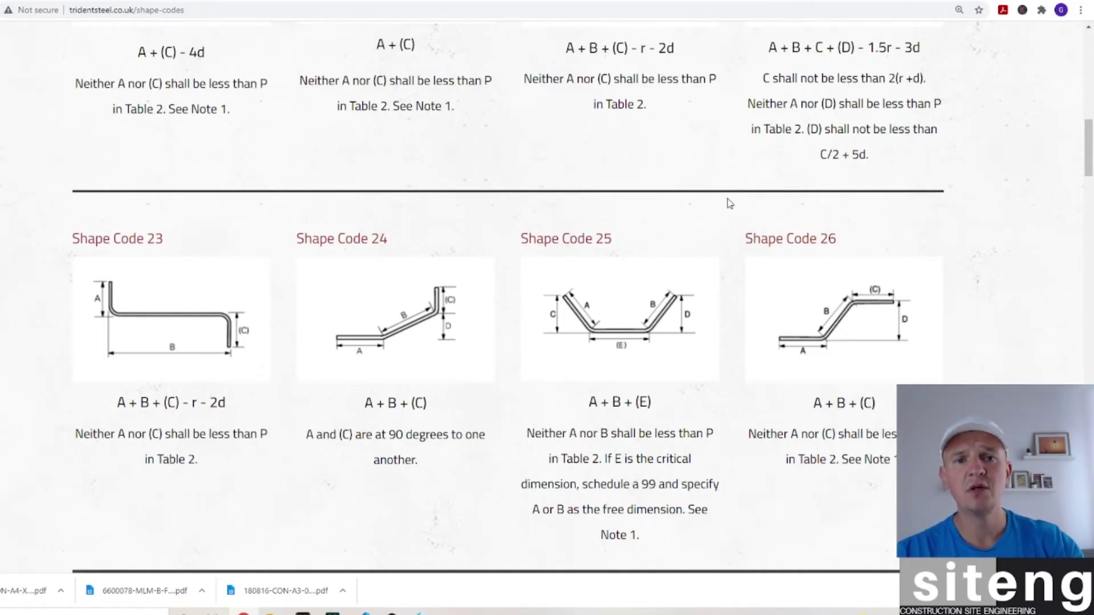
pyautogui.scroll(-2, 729, 175)
pyautogui.scroll(-5, 730, 175)
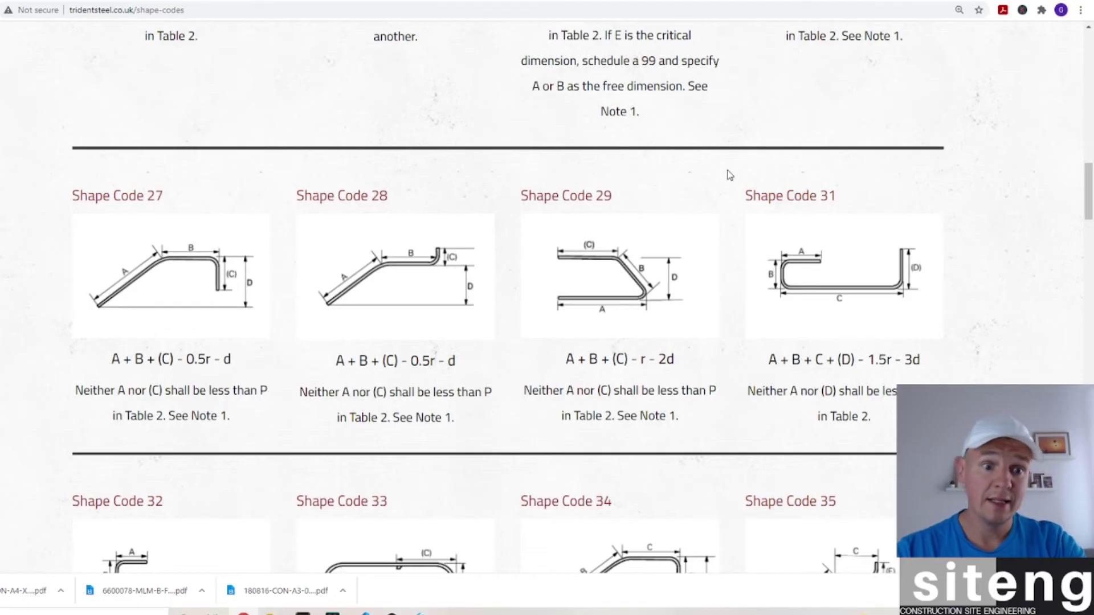
pyautogui.scroll(12, 729, 175)
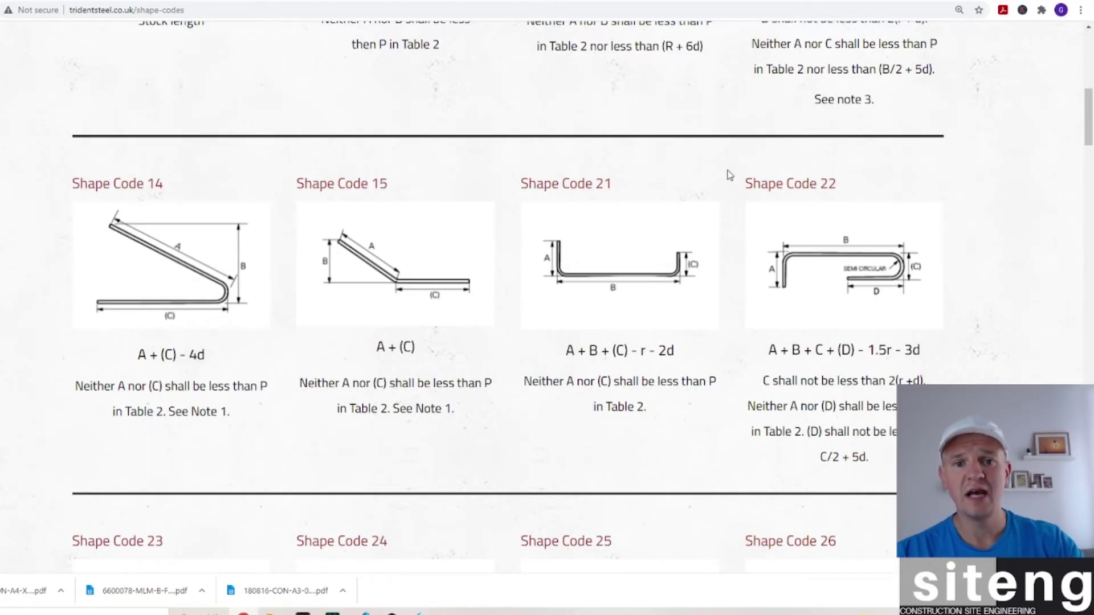
pyautogui.scroll(2, 730, 175)
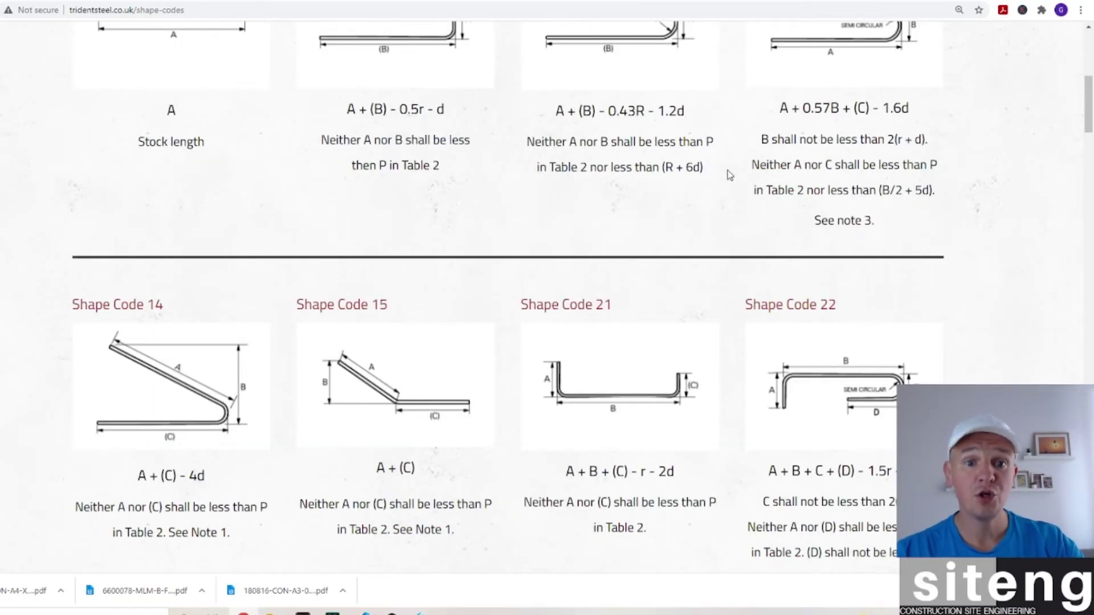
# Re-check the Shape Code 14–31 formulas, then switch to the slab drawing in Bluebeam Revu
pyautogui.scroll(-3, 729, 175)
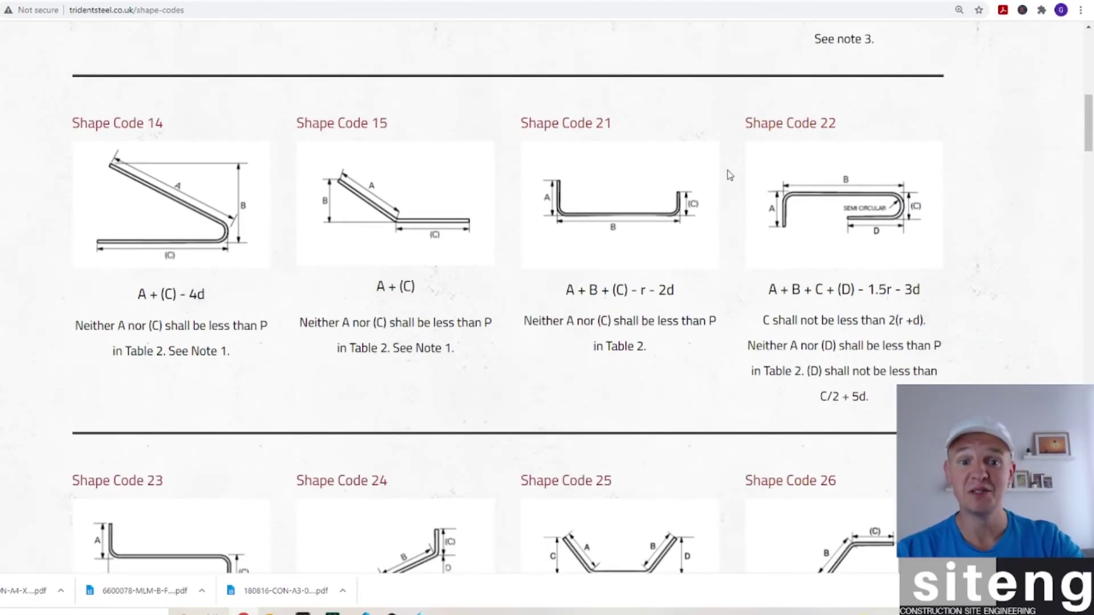
pyautogui.scroll(-4, 730, 175)
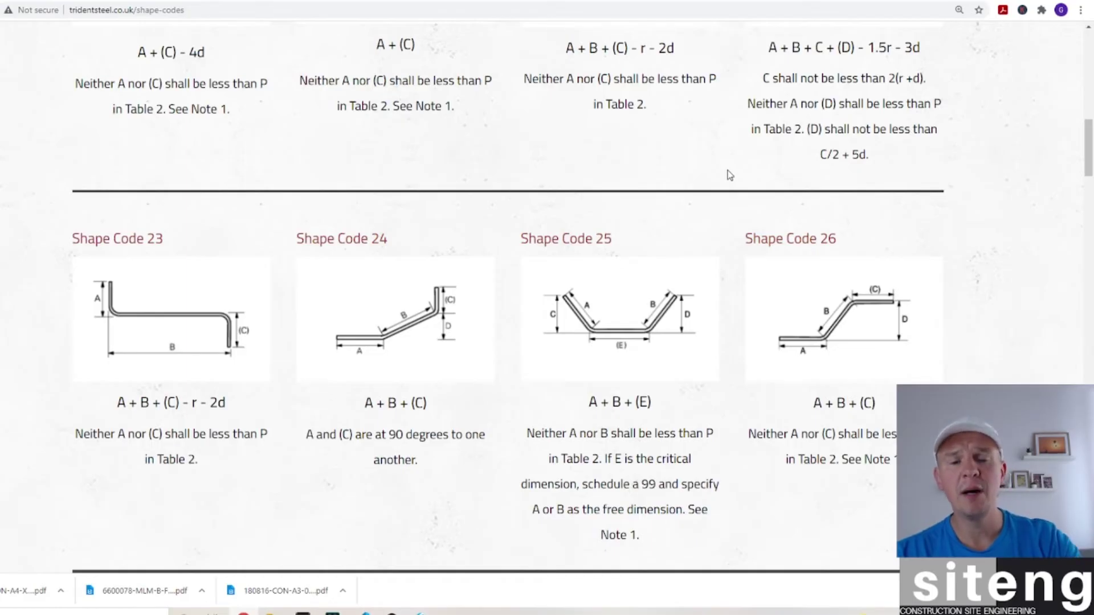
pyautogui.scroll(-1, 704, 161)
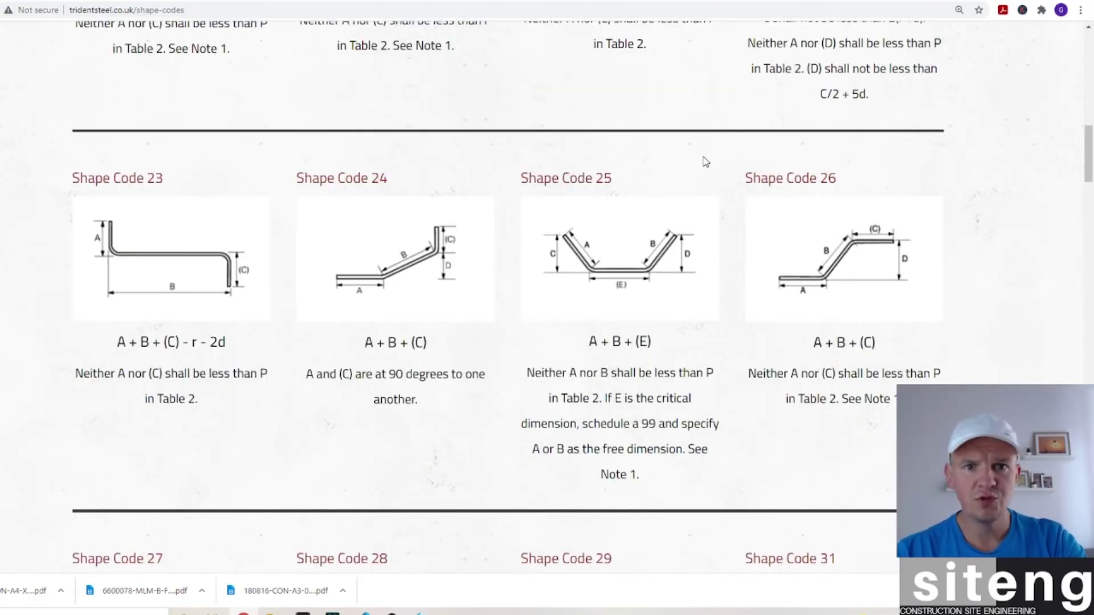
pyautogui.scroll(-4, 705, 162)
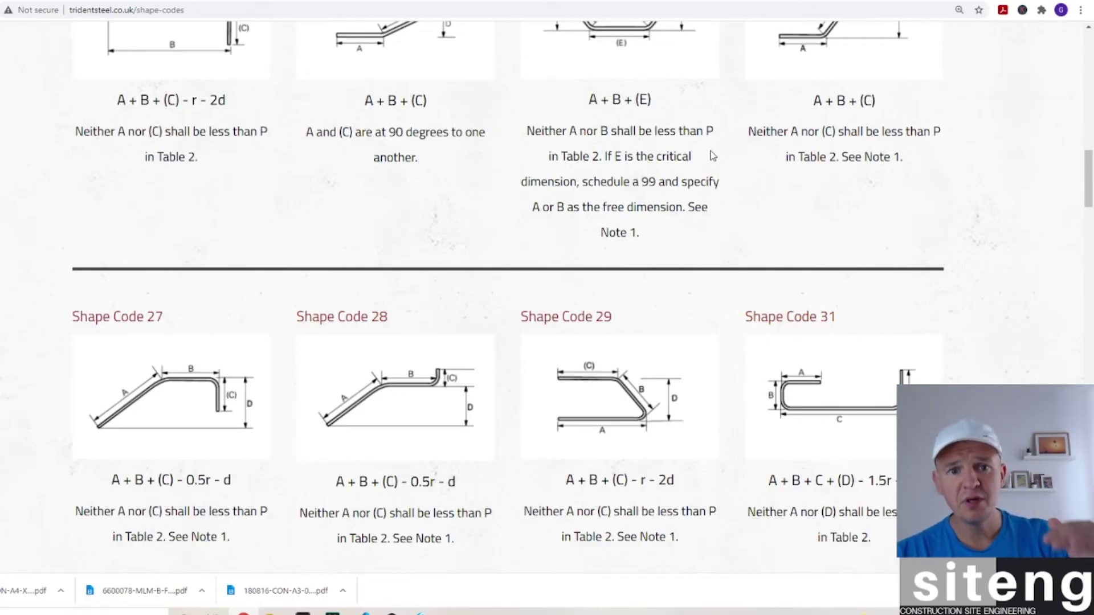
pyautogui.scroll(13, 710, 152)
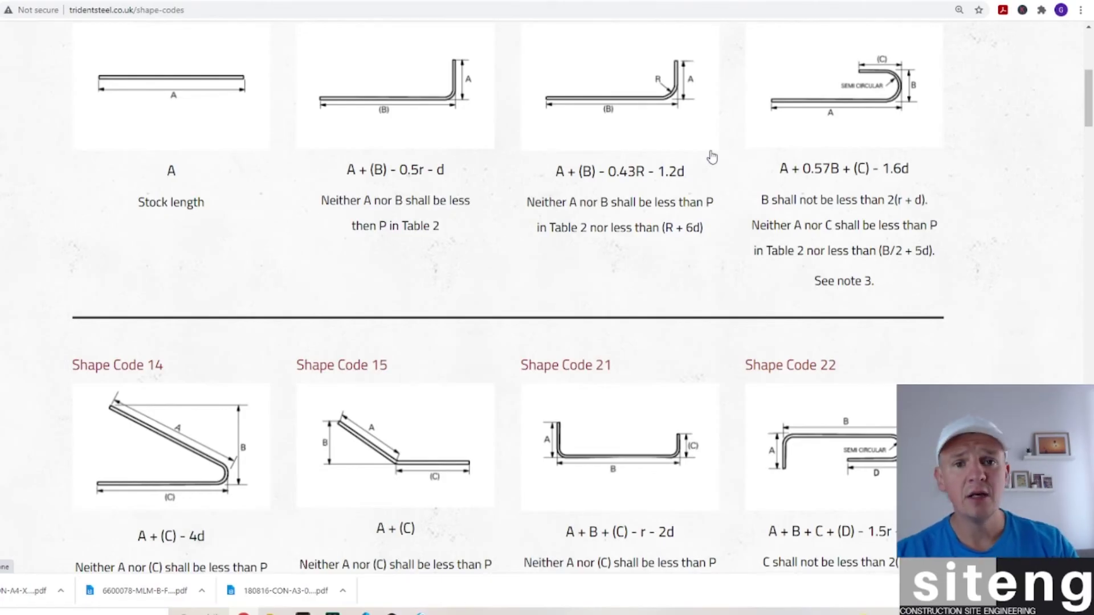
pyautogui.scroll(-3, 704, 148)
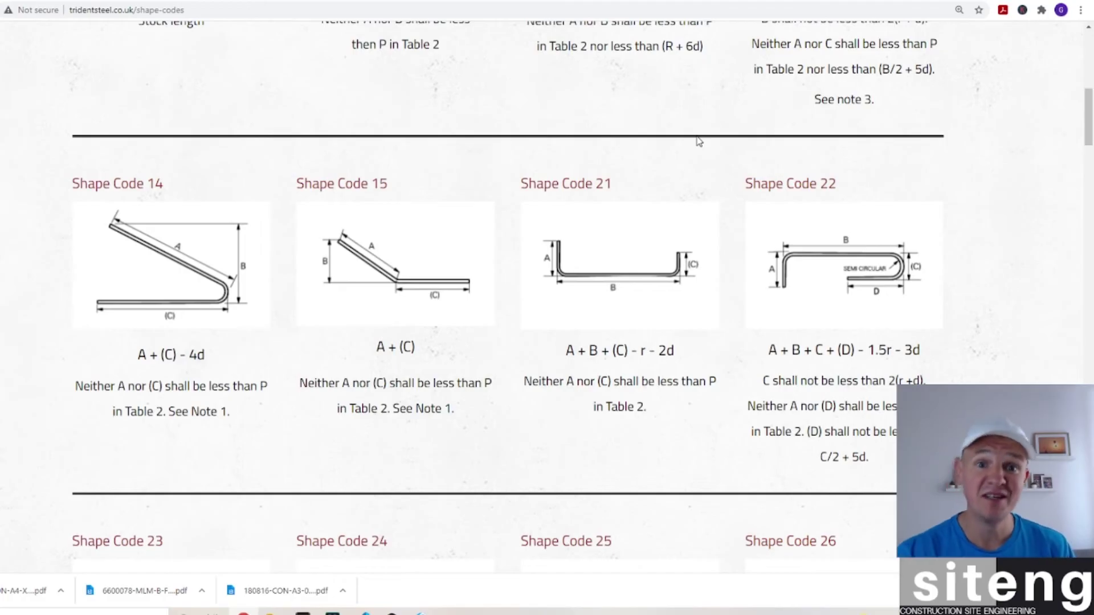
pyautogui.hotkey('alt', 'Tab')
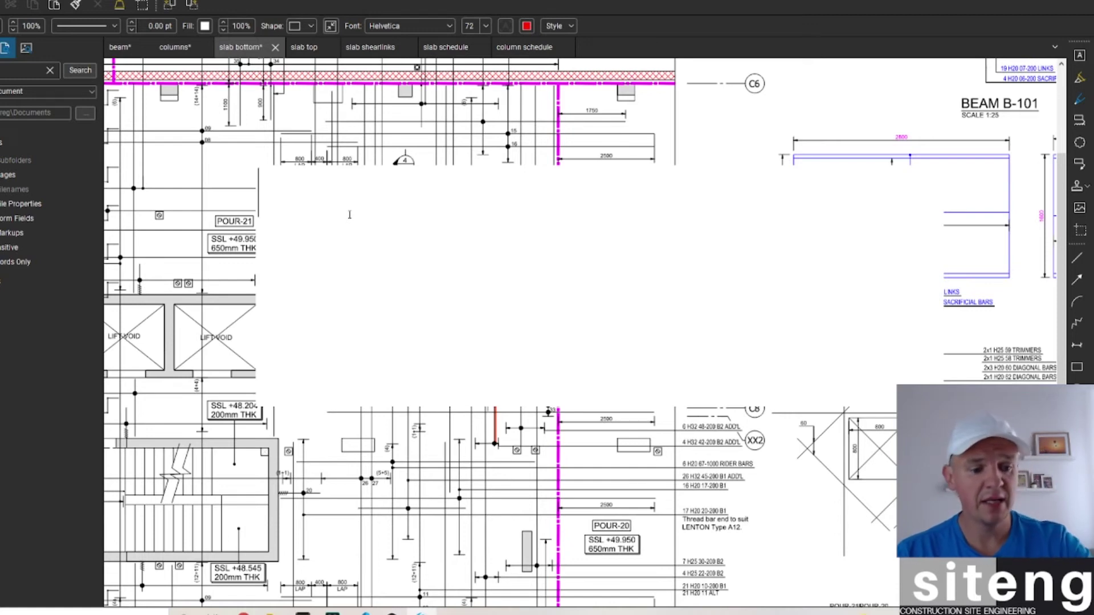
# Type the red note '(3.14 x 2x2)/4 = 3.14cm2' and begin a second line with '(π x D'
pyautogui.write('(')
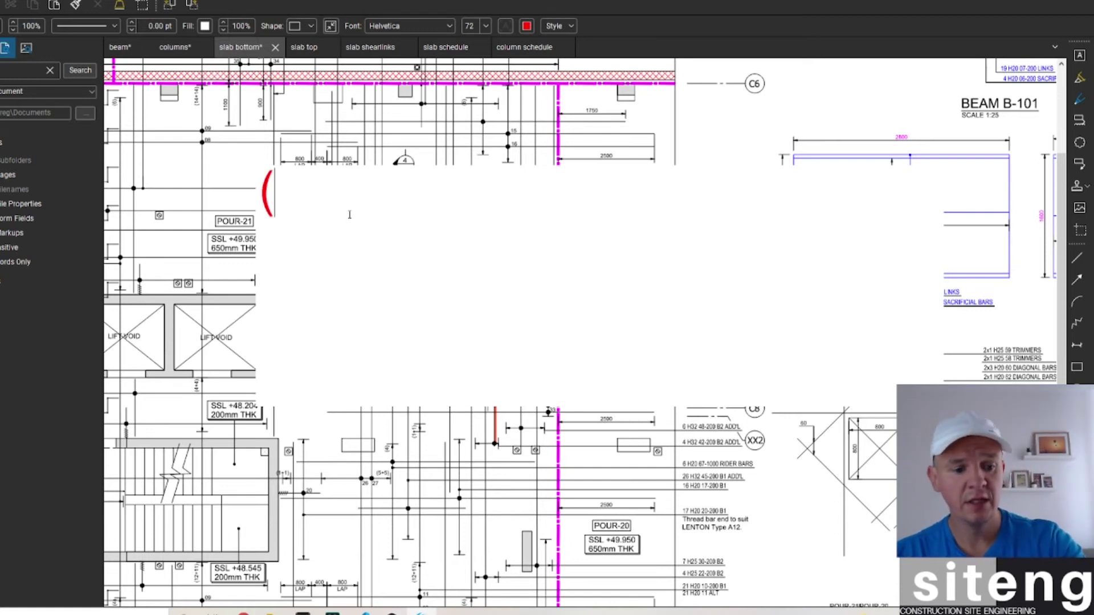
pyautogui.write('3.14')
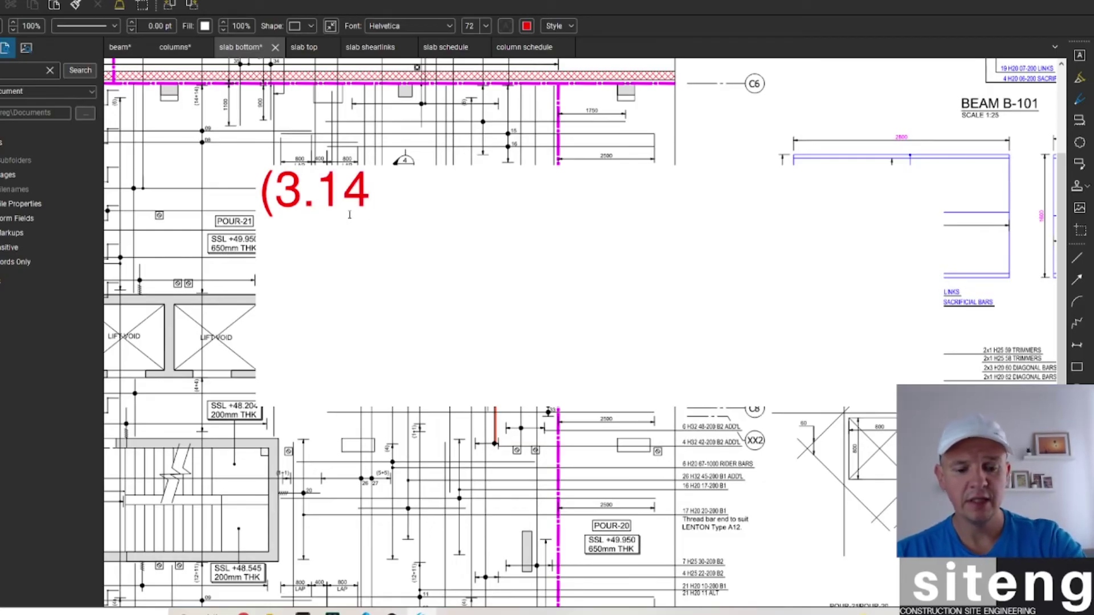
pyautogui.write(' x ')
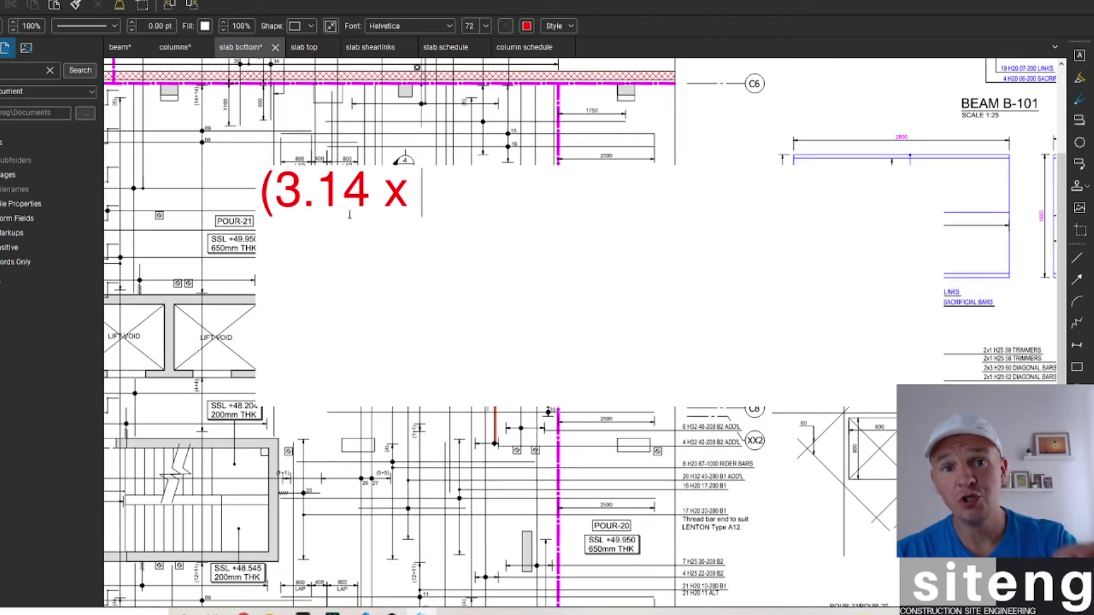
pyautogui.write('2')
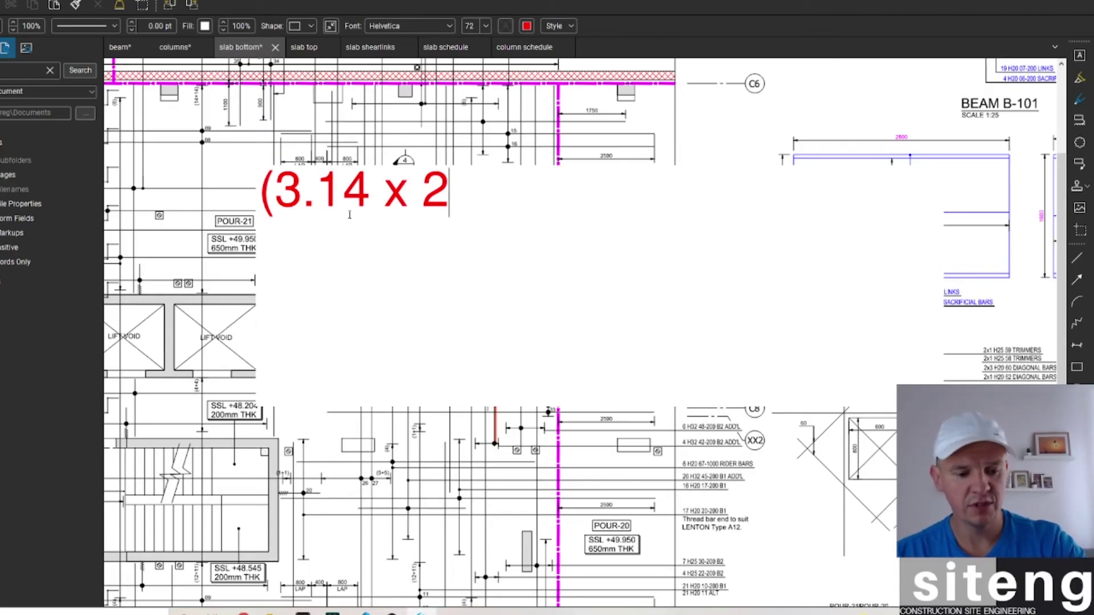
pyautogui.write('x2)/')
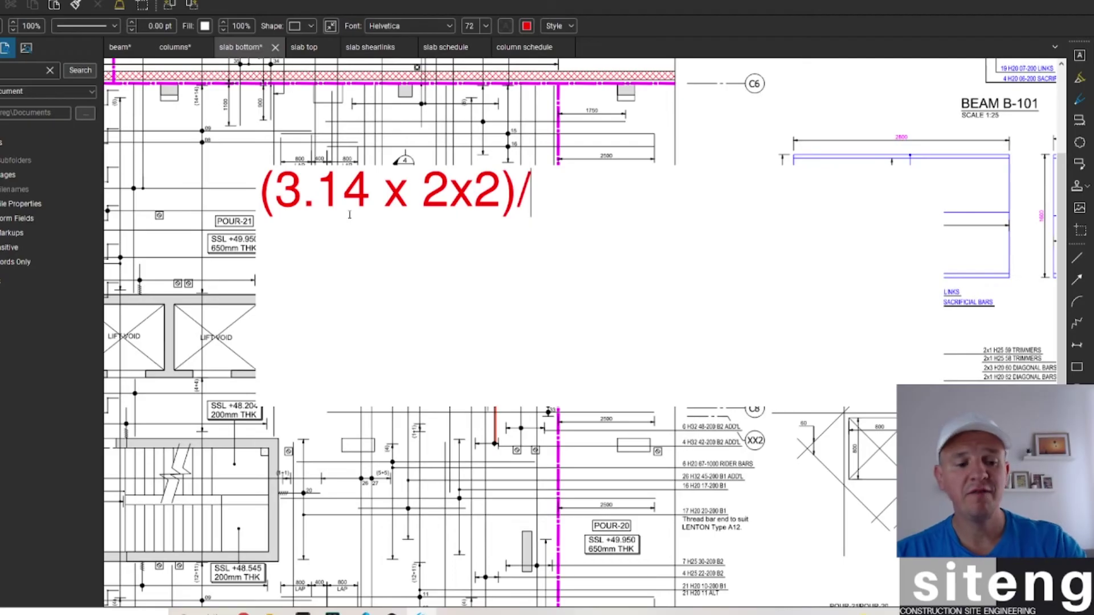
pyautogui.write('4')
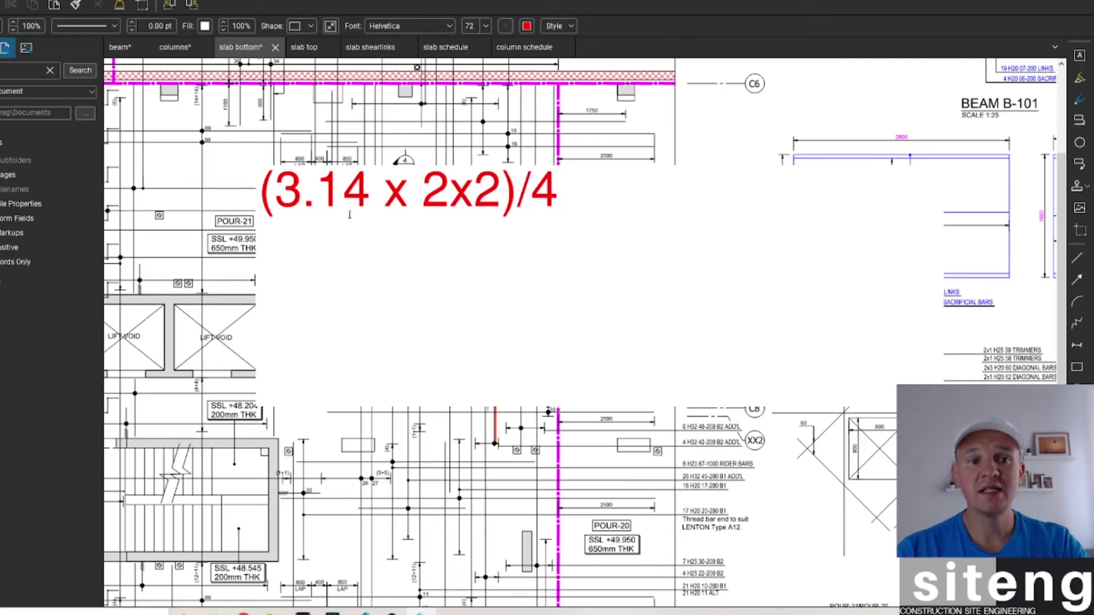
pyautogui.write(' =')
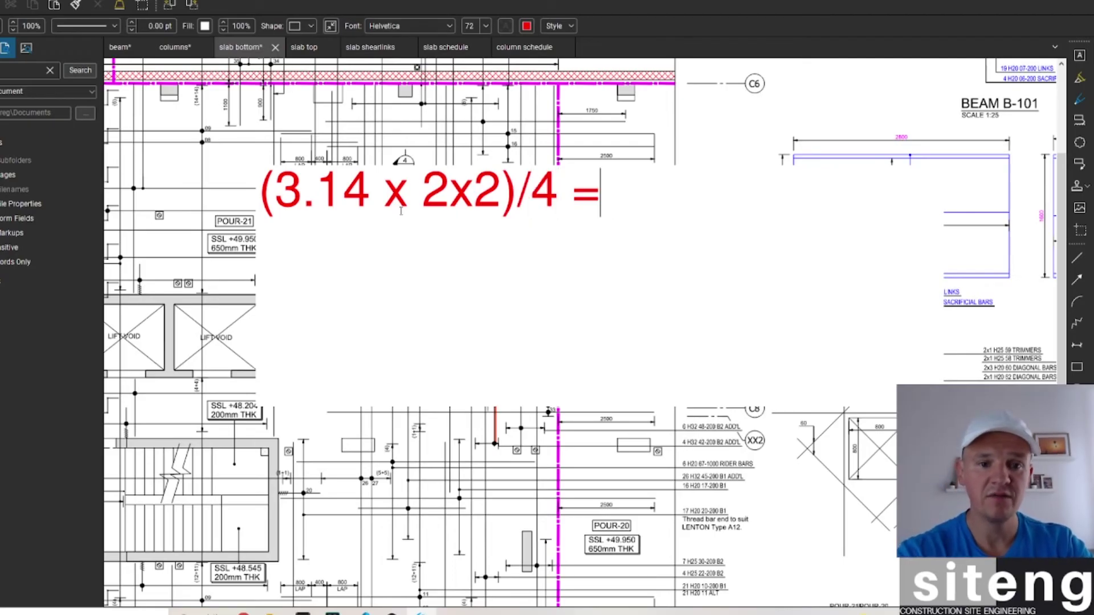
pyautogui.write(' 3.14')
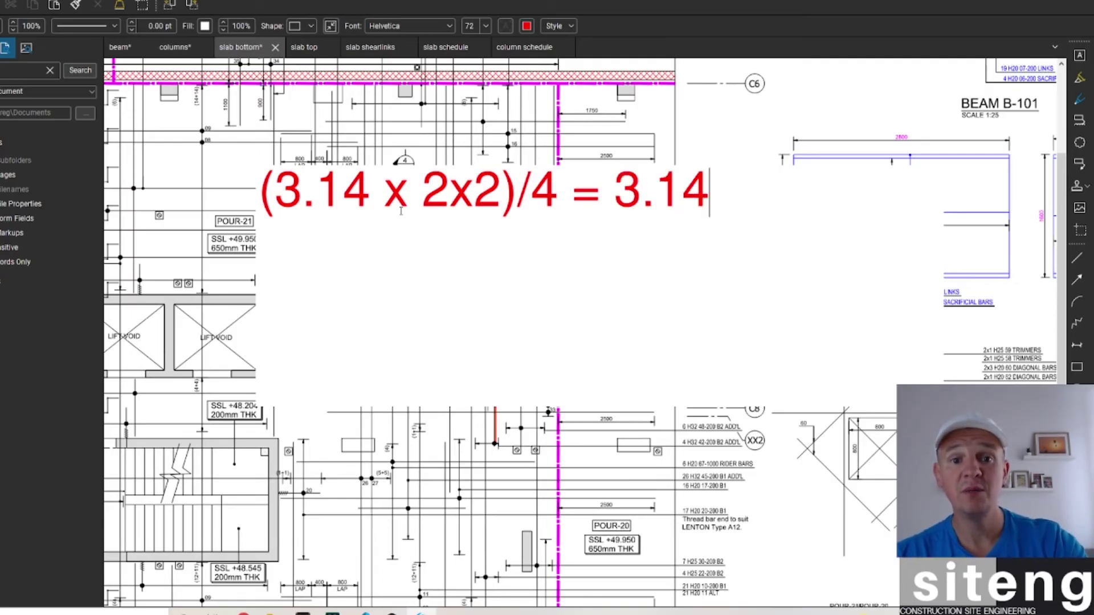
pyautogui.write('c')
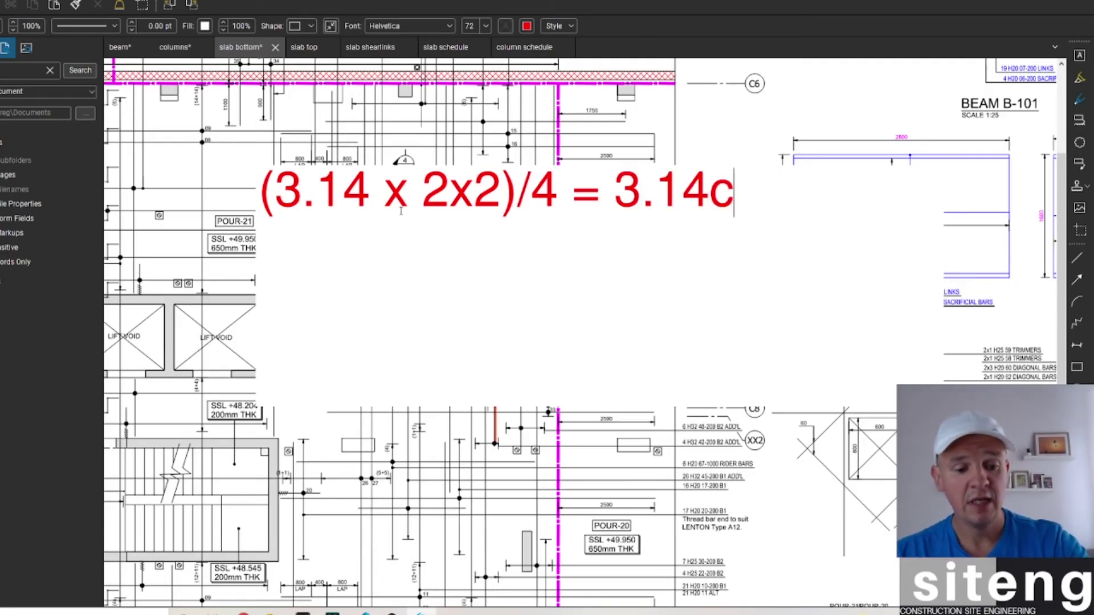
pyautogui.write('m2')
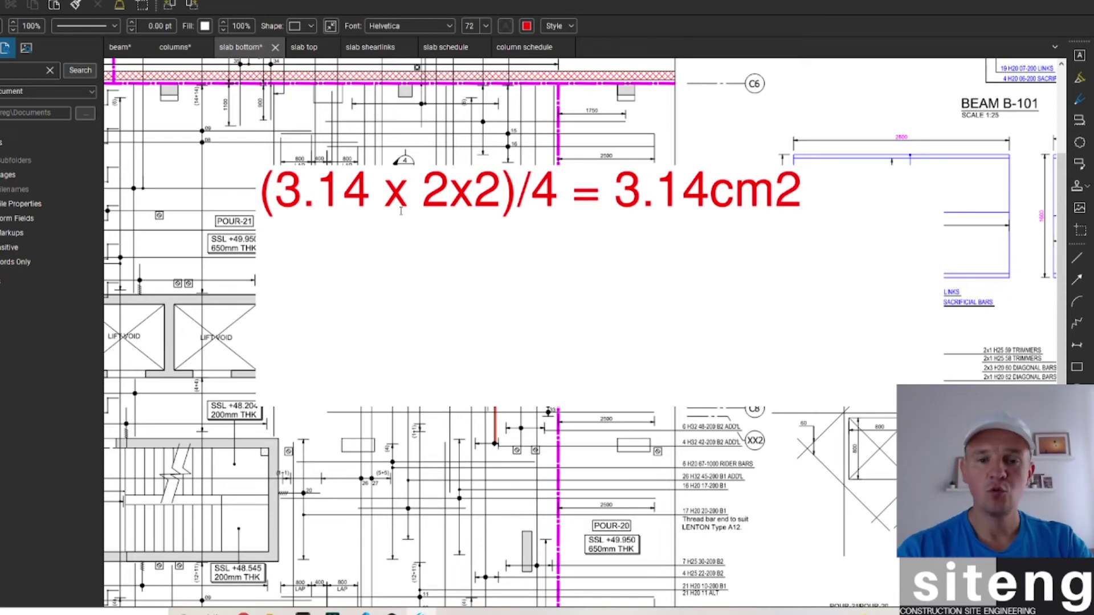
pyautogui.press('Return')
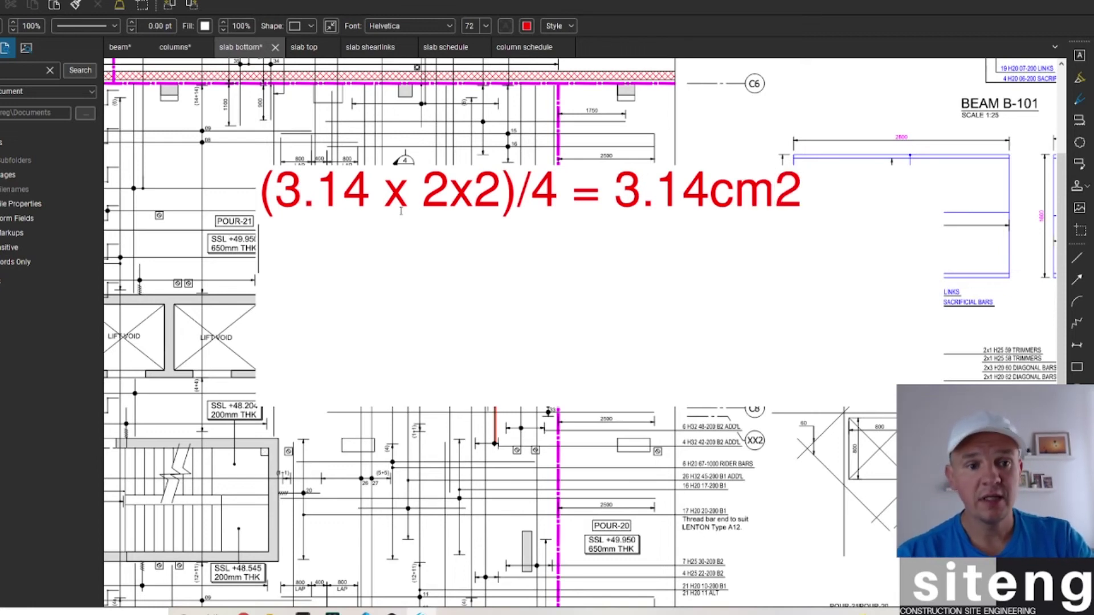
pyautogui.press('Return')
pyautogui.write('(π')
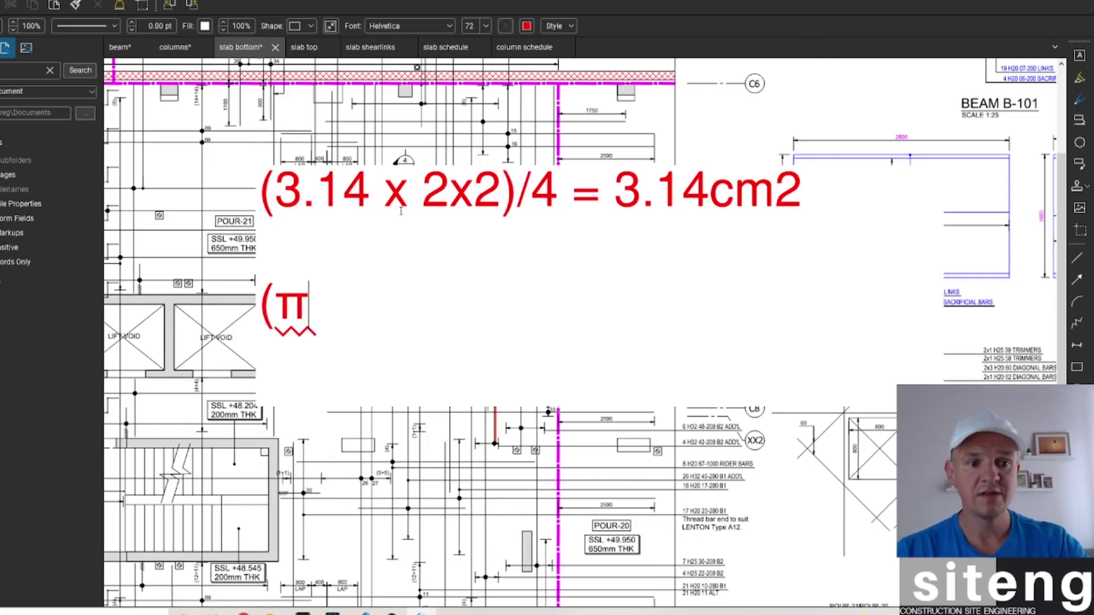
pyautogui.write(' x D2')
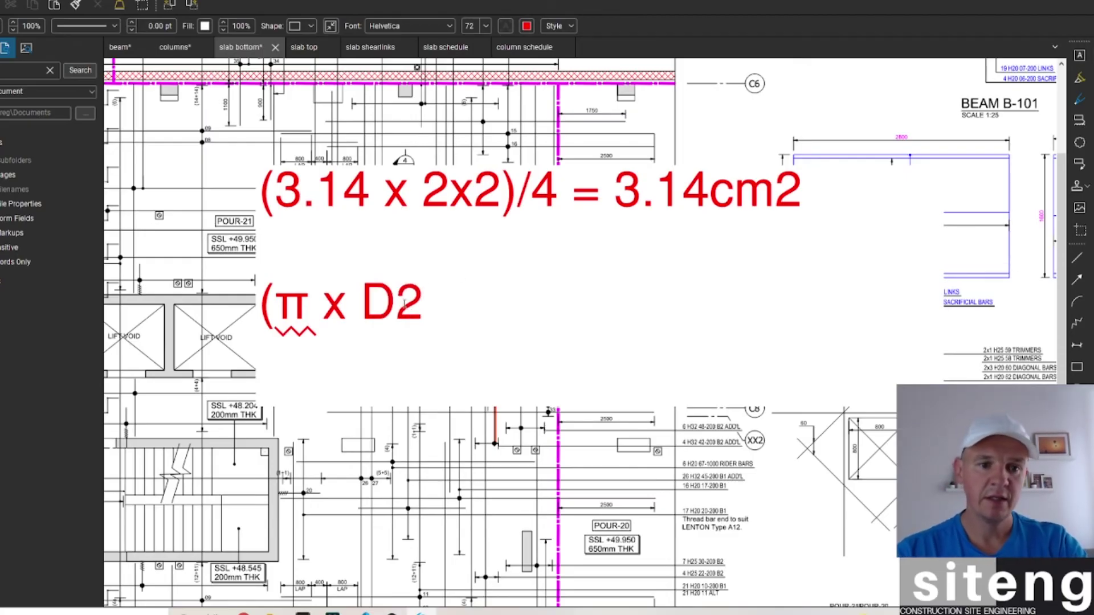
# Make the 2 after D a superscript and complete the line as '(π x D²) / 4'
pyautogui.moveTo(397, 305); pyautogui.dragTo(427, 304)
pyautogui.click(555, 27)
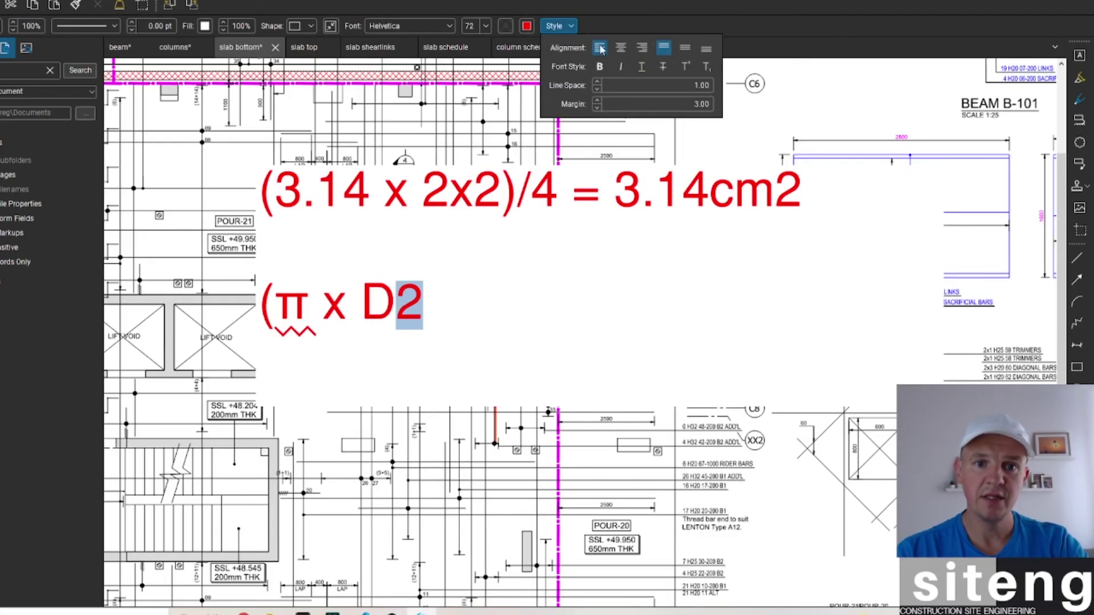
pyautogui.click(685, 66)
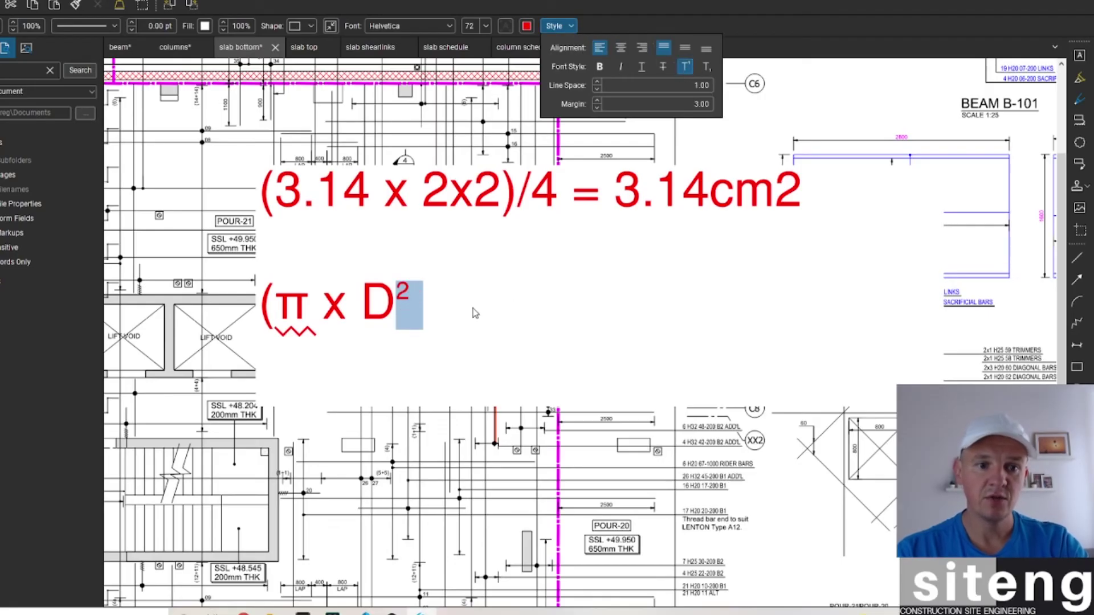
pyautogui.press('Right')
pyautogui.write(')')
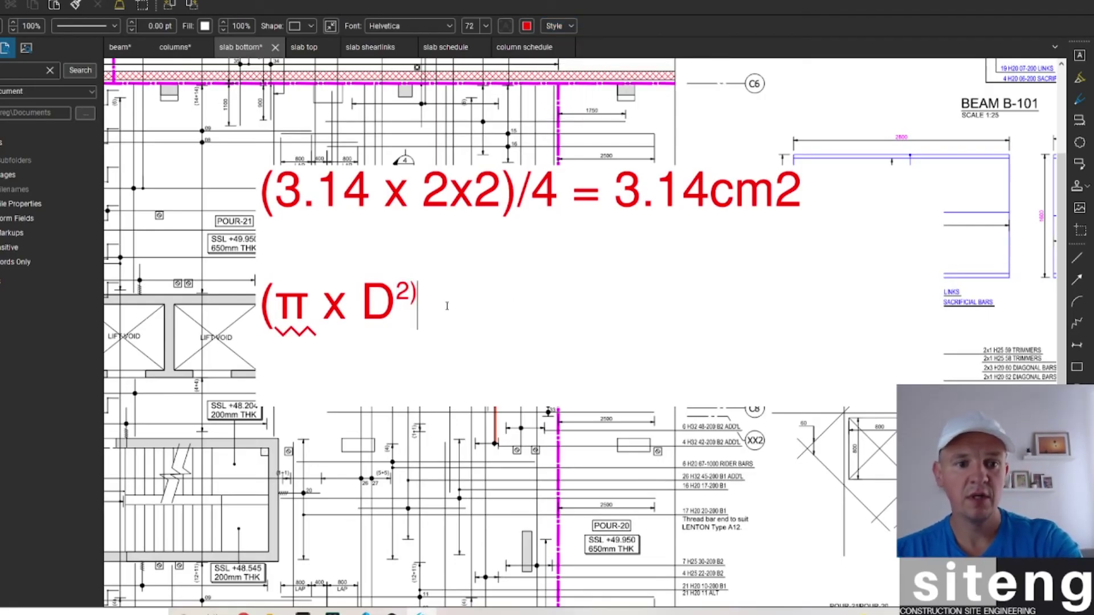
pyautogui.write(' / 4')
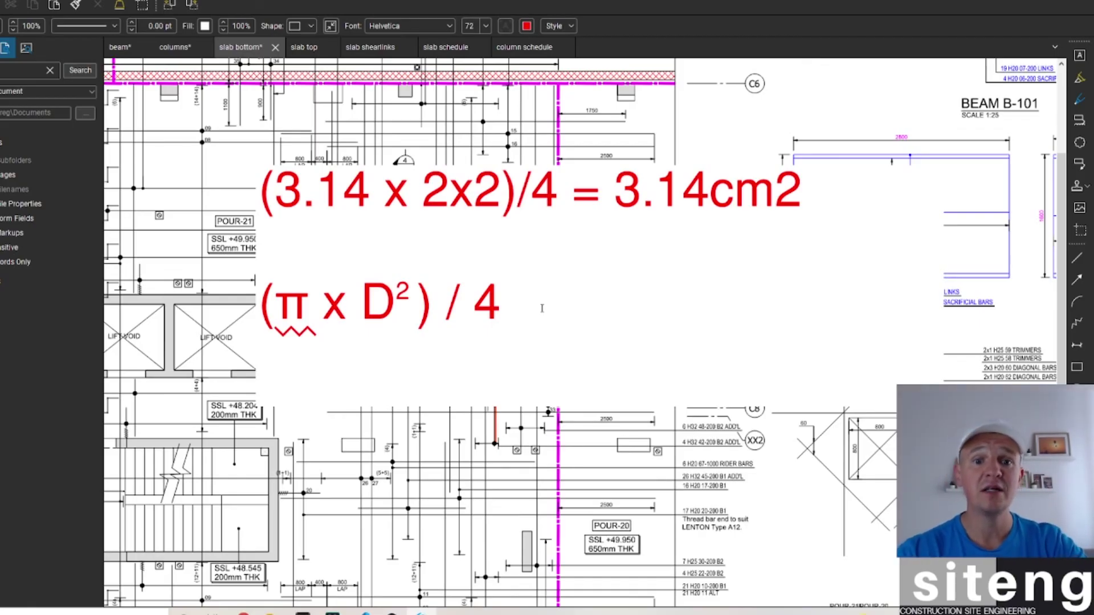
# Zoom out to the full slab sheet, then pan and zoom onto the bottom-layer RC details
pyautogui.scroll(-10, 542, 309)
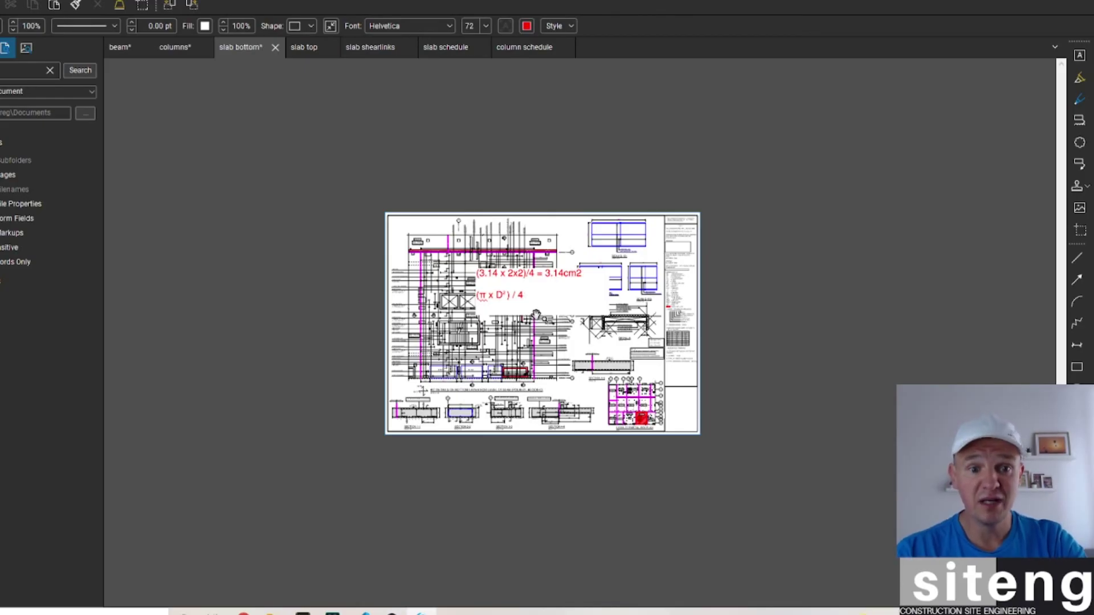
pyautogui.scroll(6, 528, 319)
pyautogui.scroll(-6, 527, 340)
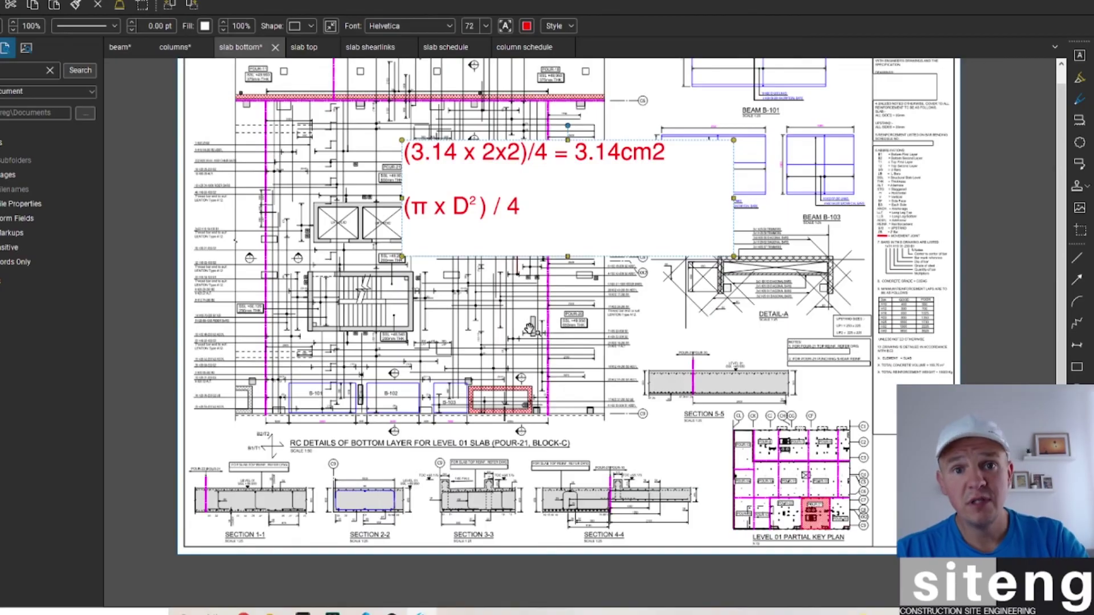
pyautogui.scroll(-2, 528, 368)
pyautogui.moveTo(558, 342); pyautogui.dragTo(582, 294)
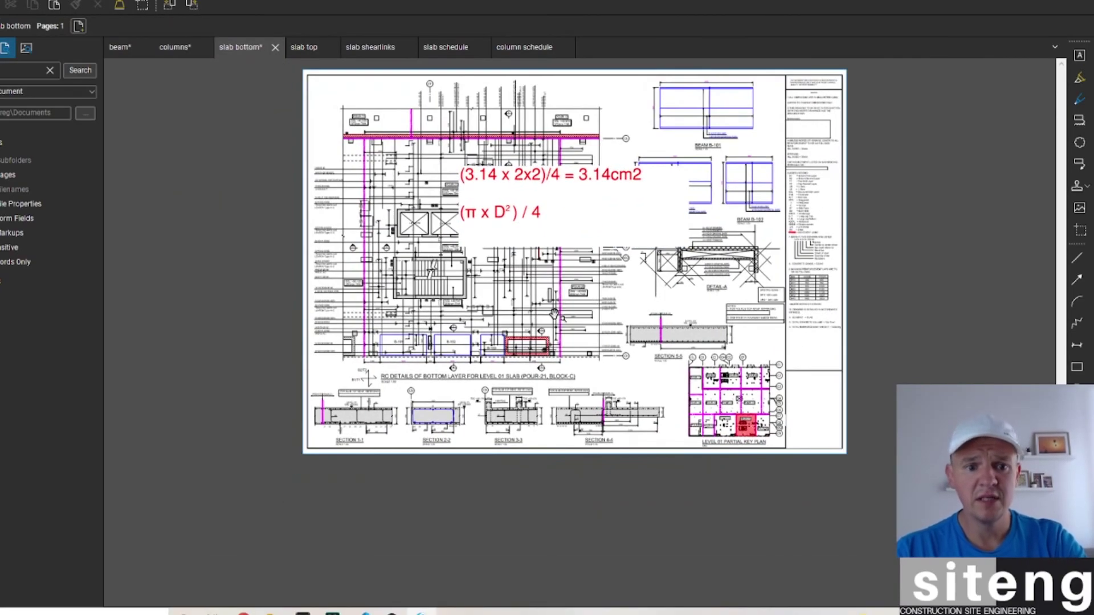
pyautogui.scroll(5, 553, 315)
pyautogui.scroll(-3, 554, 315)
pyautogui.scroll(1, 554, 315)
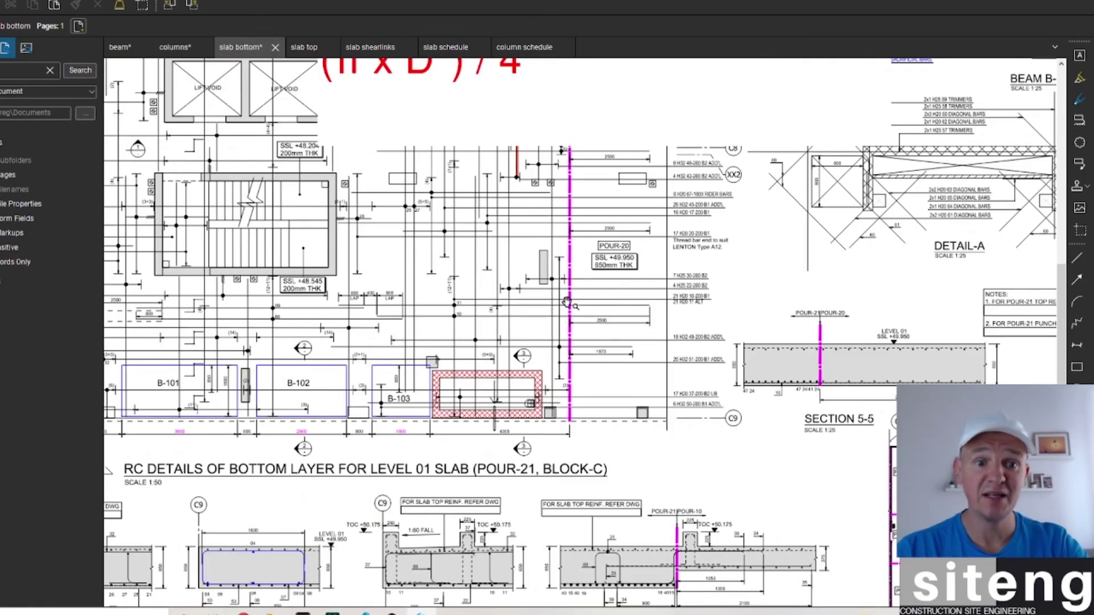